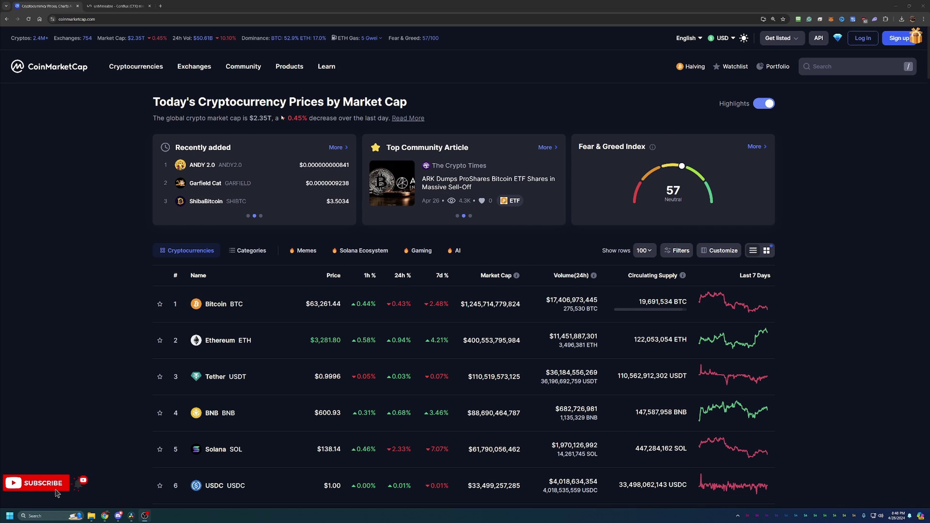
Step: Highlight the 0.45% market cap decrease, then browse down the coin rankings and back to the top
left_click_drag(313, 118, 280, 118)
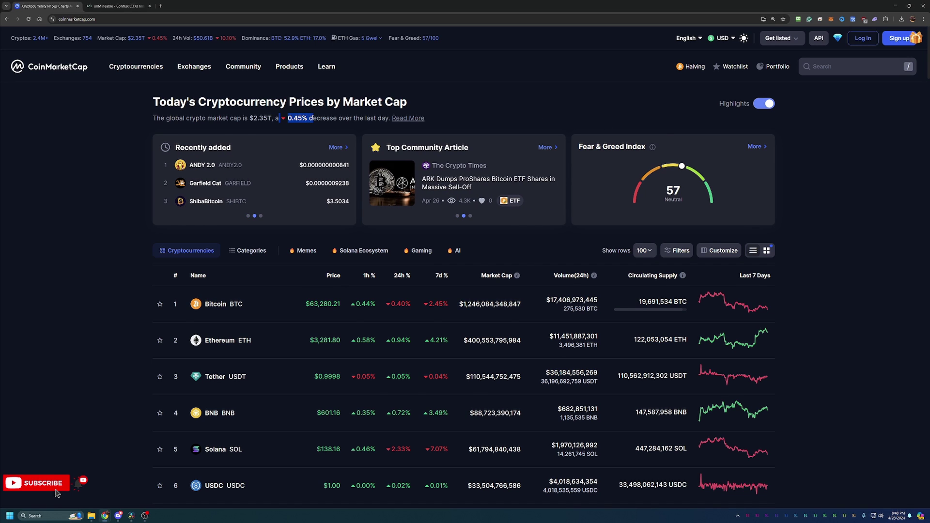
left_click(443, 117)
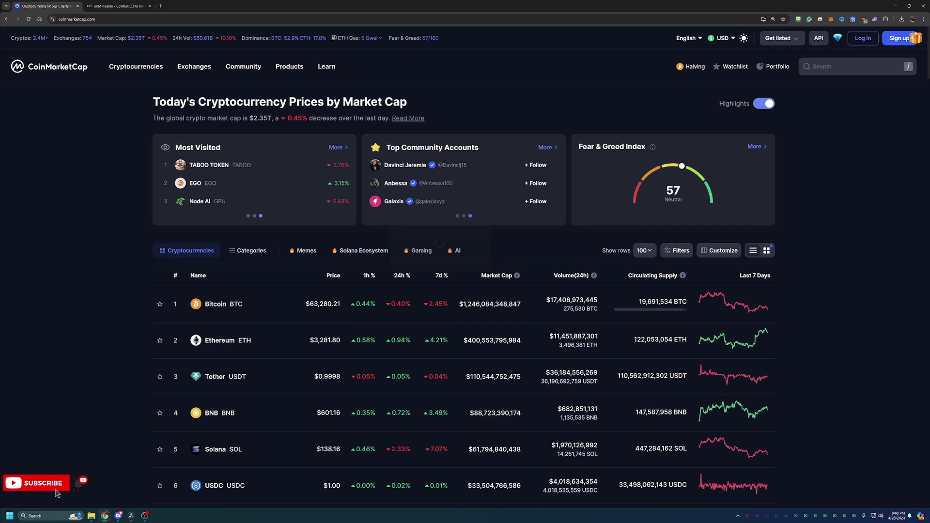
scroll(334, 220, "down", 3)
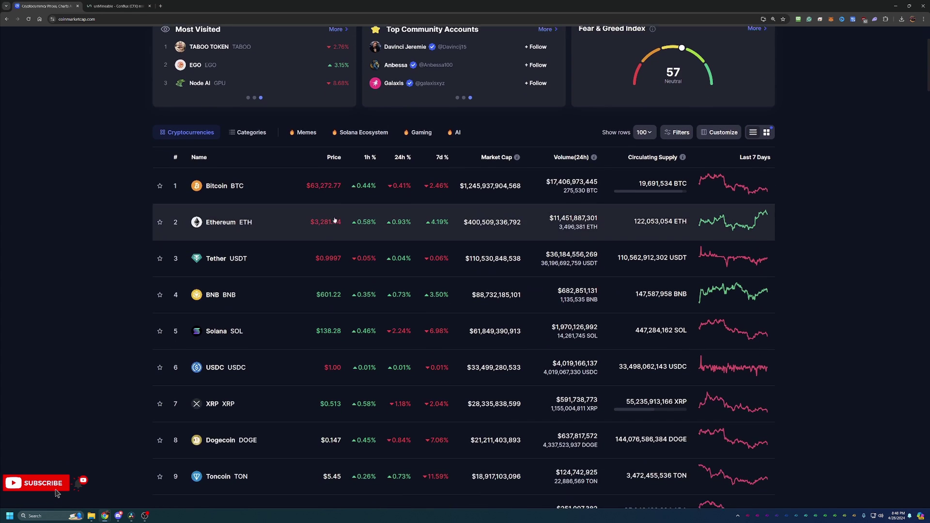
scroll(397, 223, "down", 2)
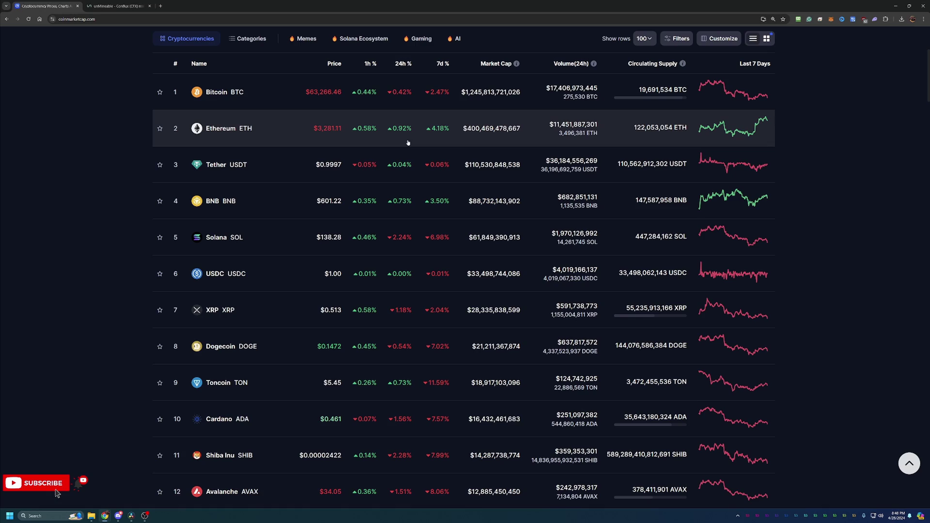
scroll(397, 236, "down", 1)
scroll(397, 236, "down", 9)
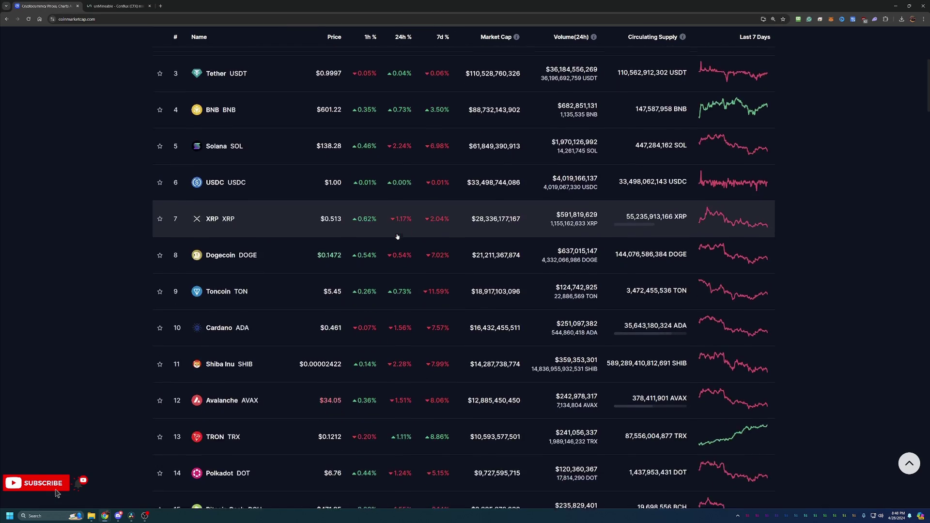
scroll(402, 234, "down", 9)
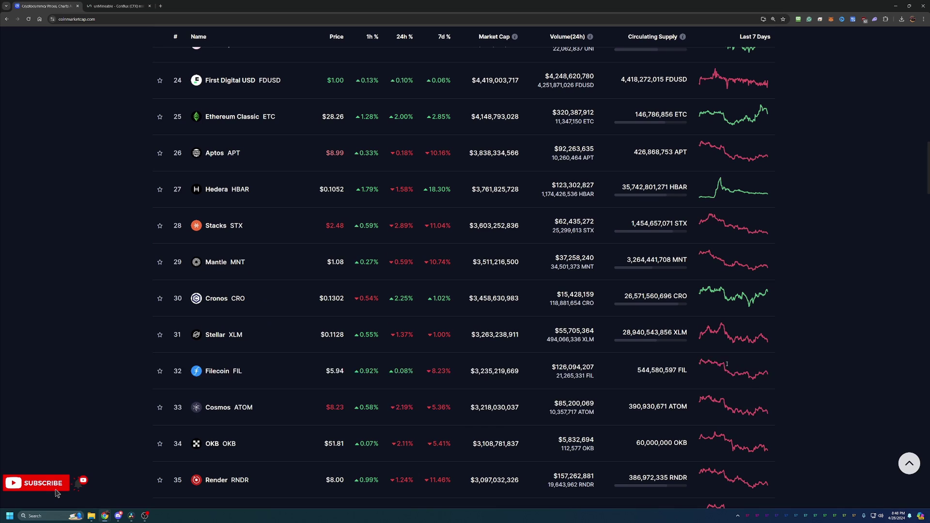
scroll(766, 384, "up", 3)
scroll(766, 384, "up", 15)
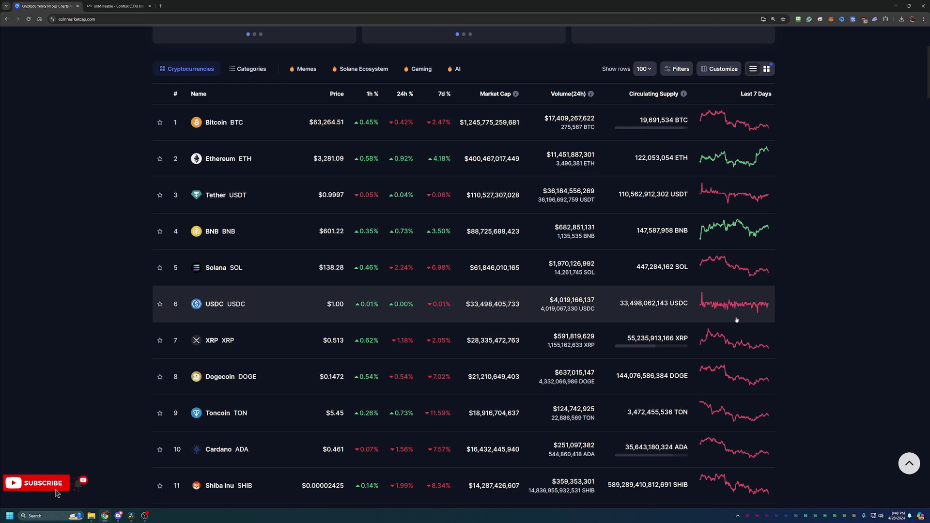
scroll(775, 306, "up", 3)
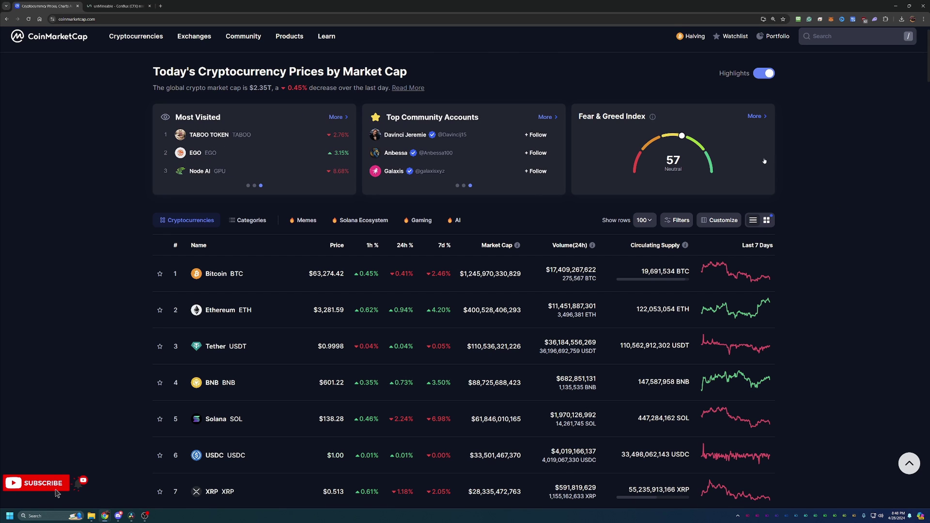
scroll(809, 228, "up", 1)
scroll(809, 228, "up", 1)
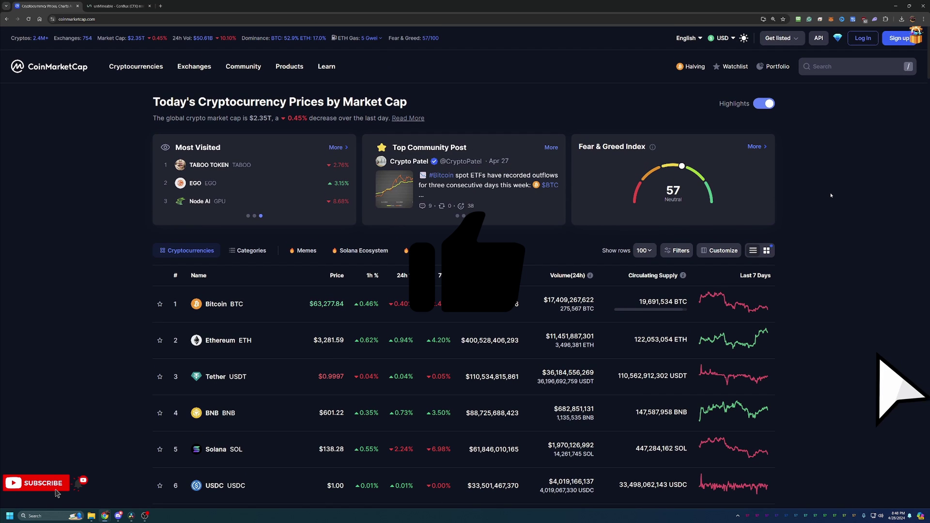
Step: Open the Conflux (CFX) page from recent searches and set its price chart range to All
left_click(858, 72)
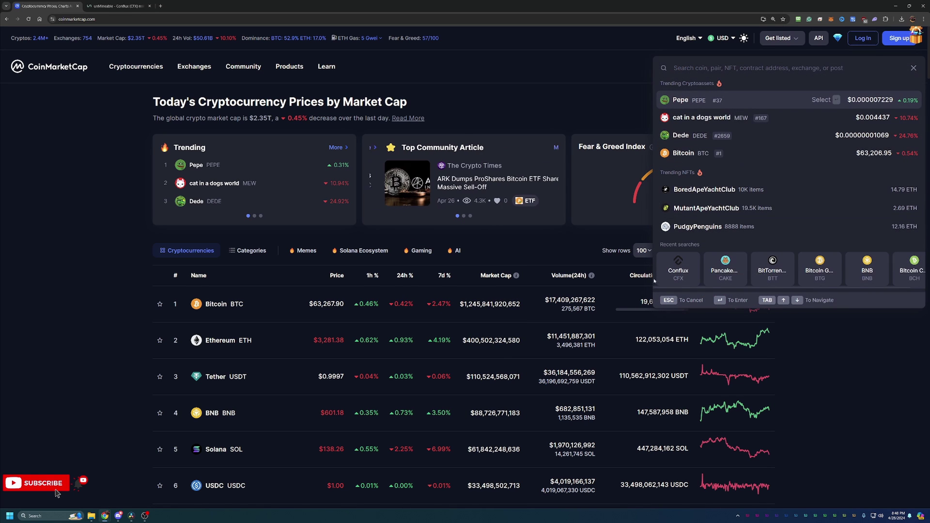
left_click(678, 268)
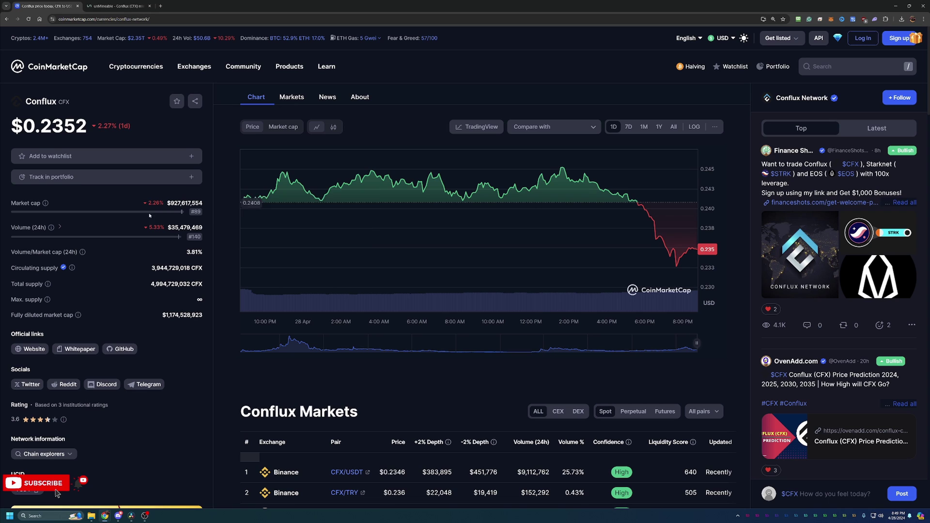
mouse_move(189, 211)
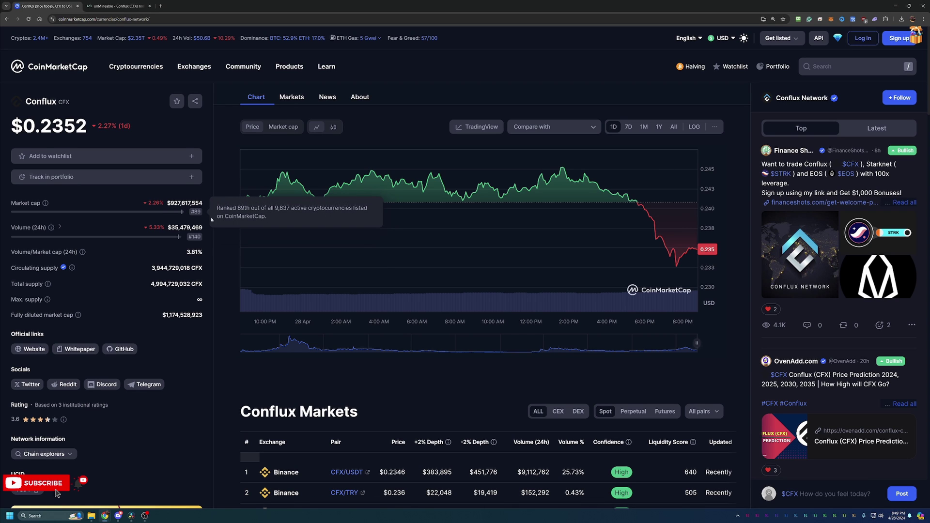
left_click(673, 126)
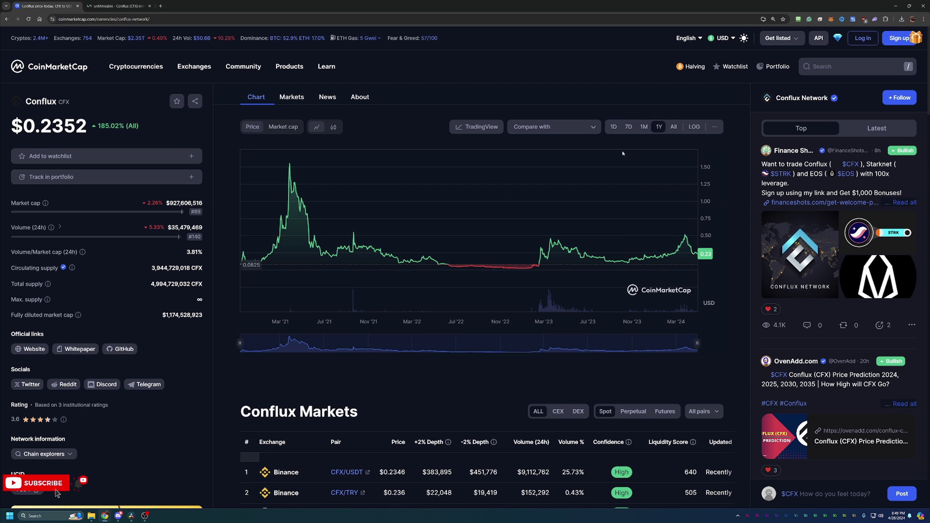
mouse_move(289, 165)
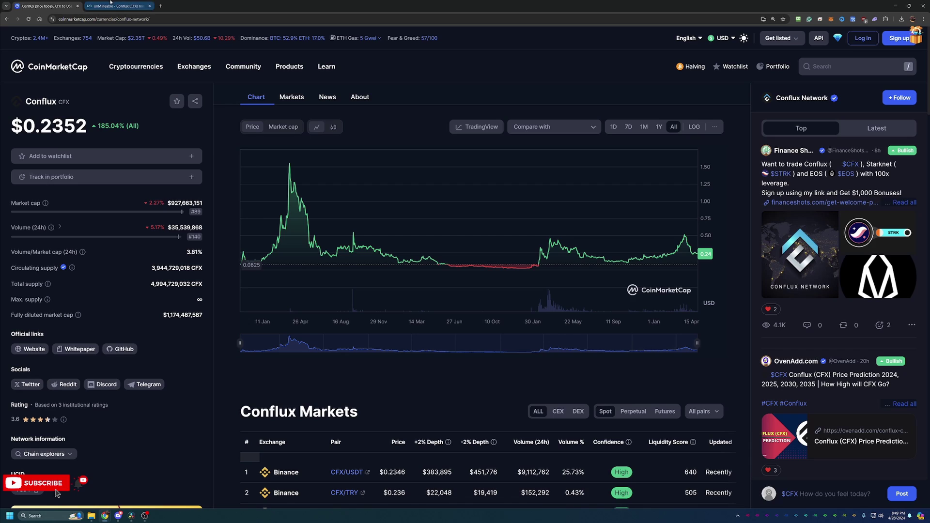
Step: On the unMineable CFX page, scroll to the Kawpow pool details and launch the configuration wizard
left_click(133, 6)
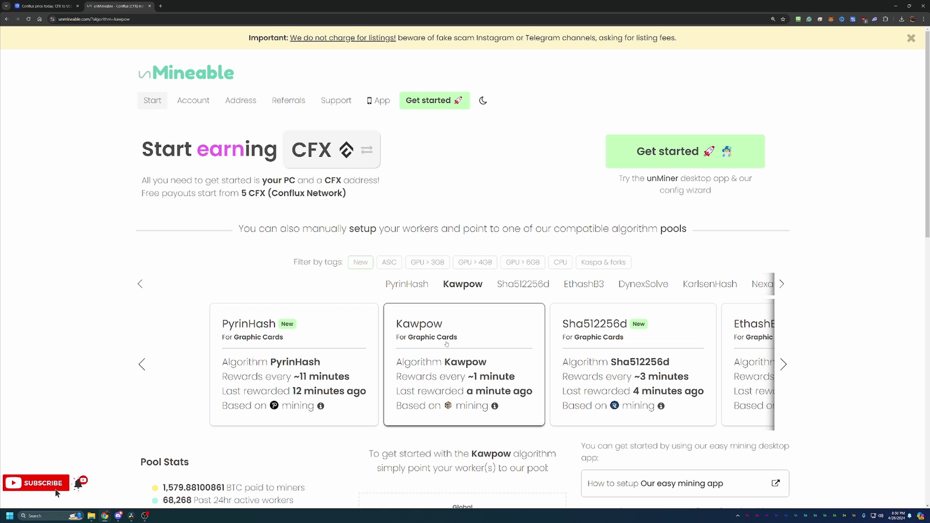
scroll(441, 357, "down", 2)
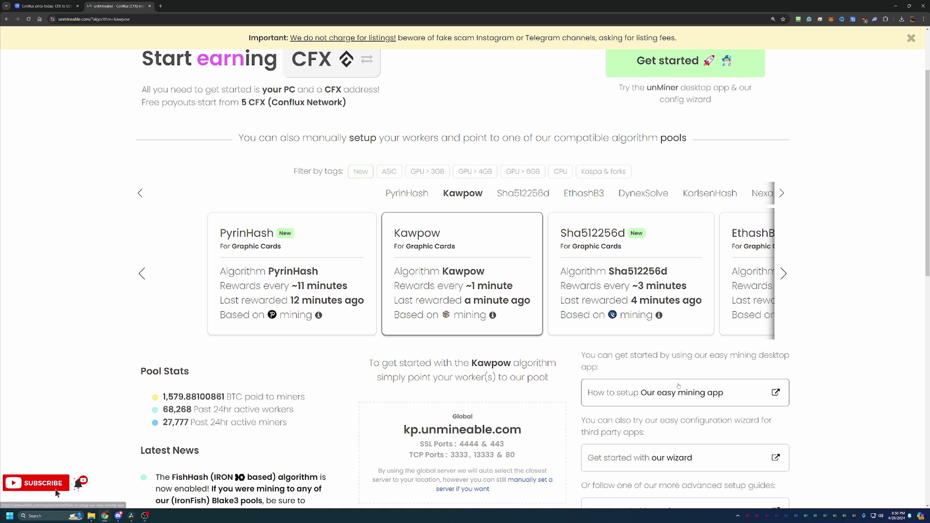
scroll(640, 387, "down", 1)
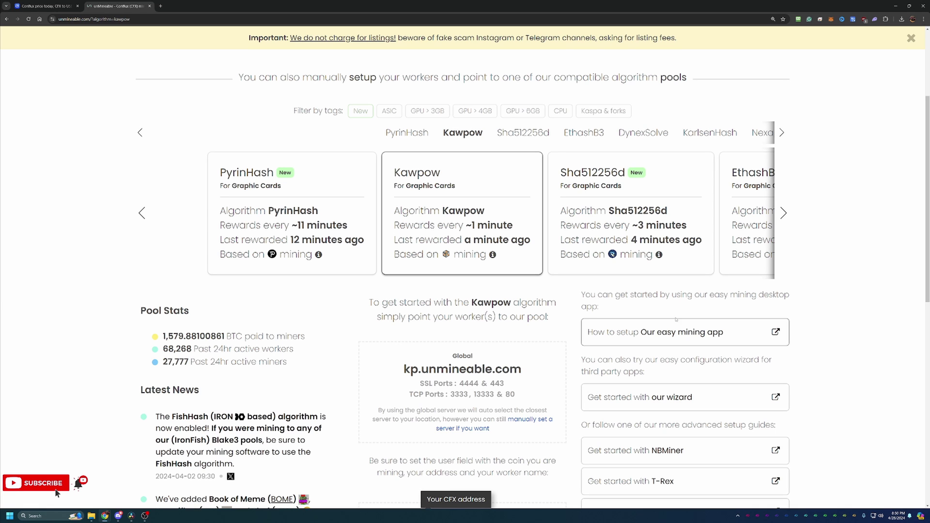
scroll(595, 426, "down", 2)
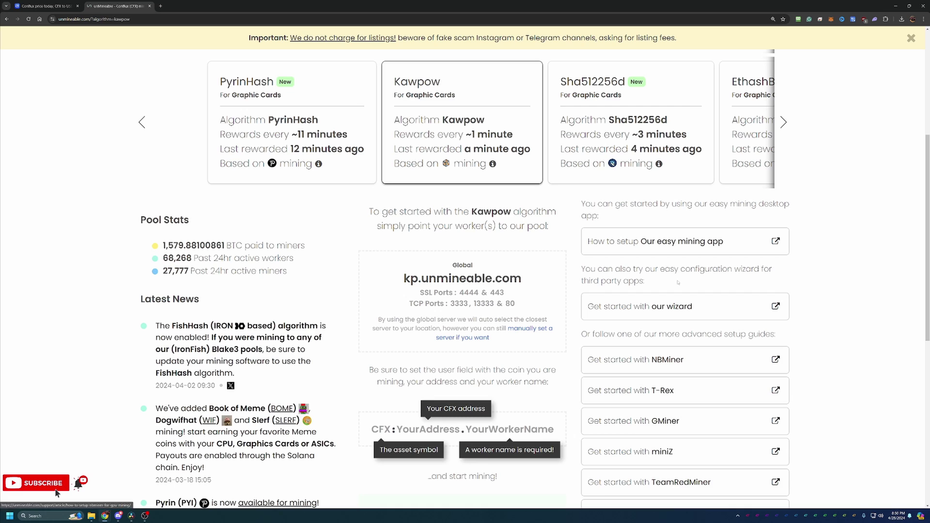
left_click(677, 308)
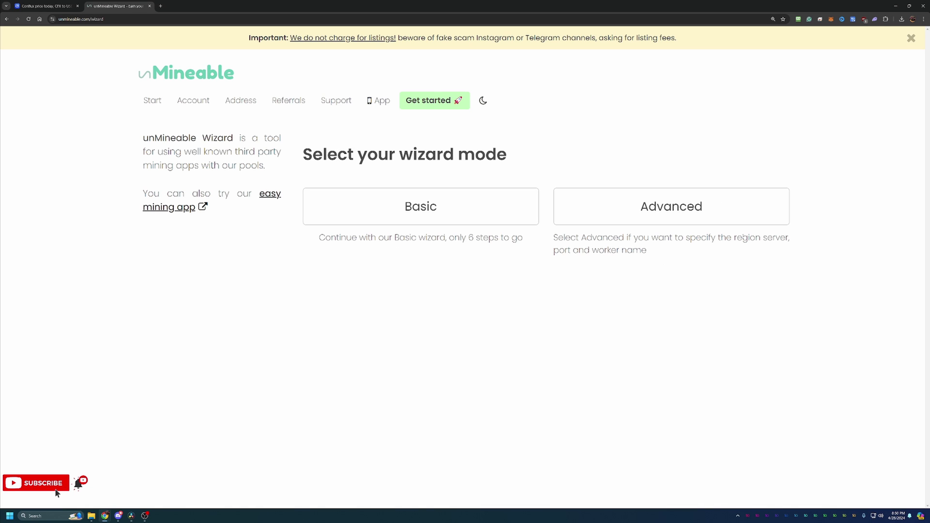
Step: Choose the Basic card on the wizard mode page
left_click(423, 214)
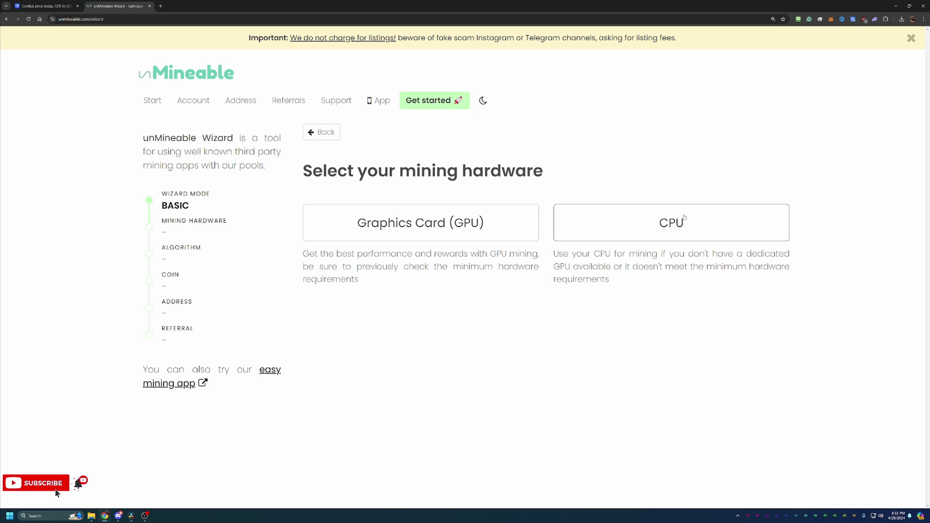
Step: Select Graphics Card (GPU) as the hardware and Kawpow as the algorithm
left_click(485, 225)
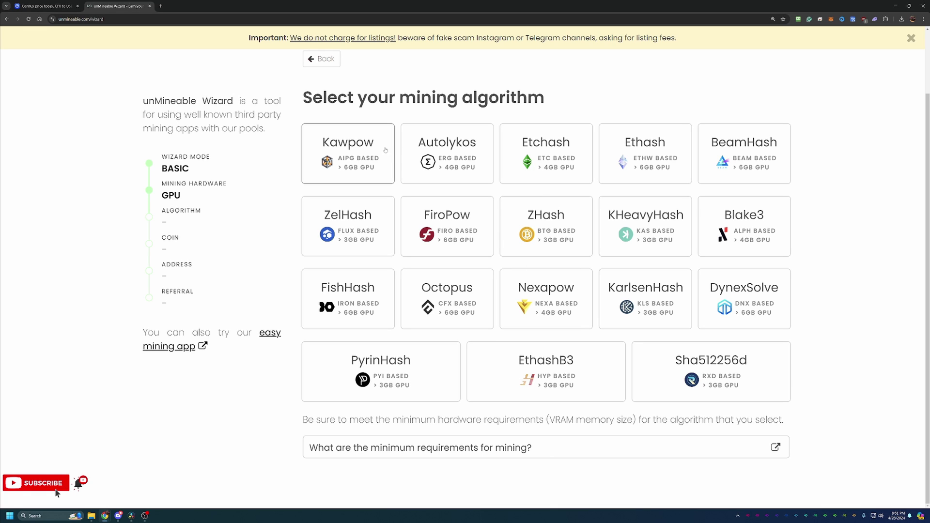
left_click(359, 134)
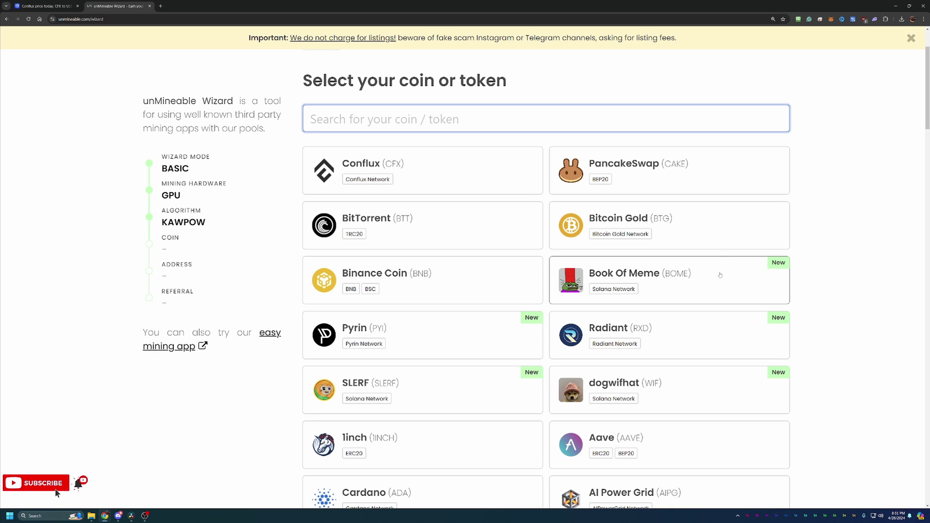
Step: Choose Conflux as the coin and paste the CFX wallet address into the field
left_click(453, 178)
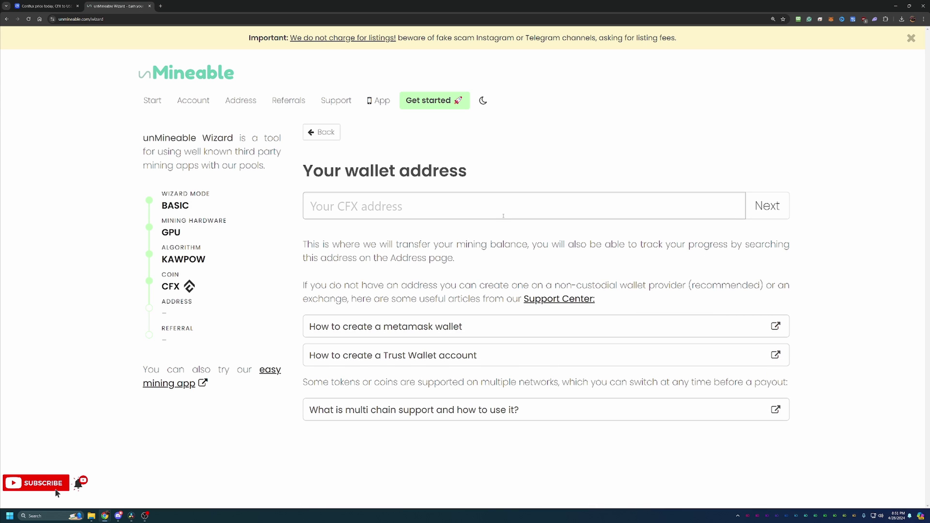
key("super+v")
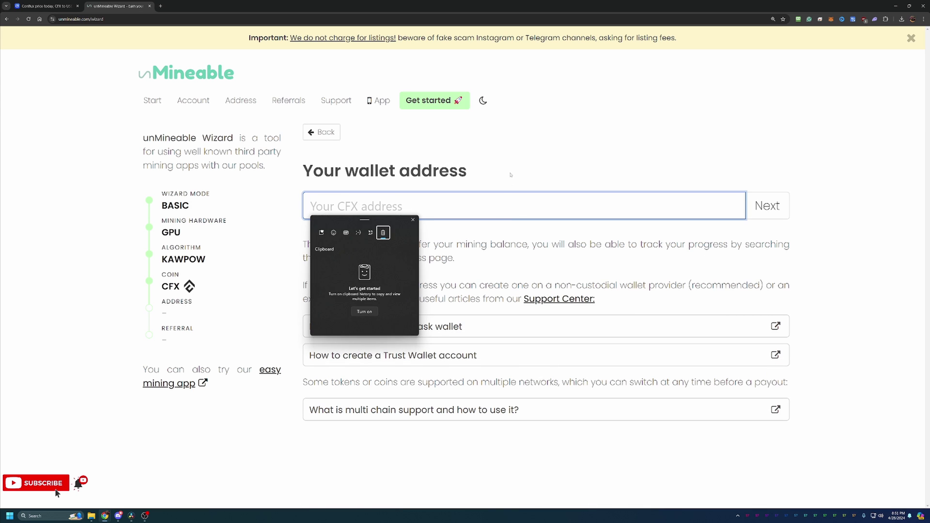
key("Escape")
type("cfx:aamgvyzht7h1zxdghb9ee9w26wrz8rd3gj837392dp")
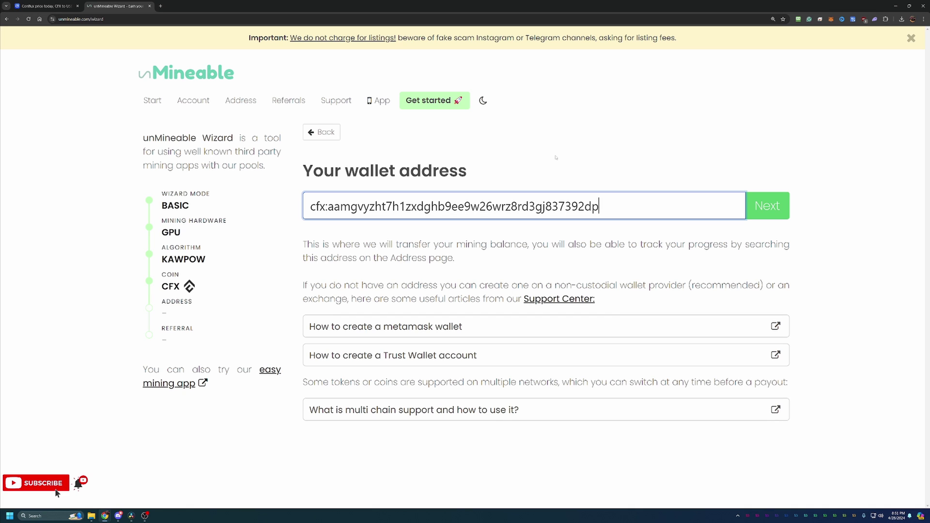
Step: Correct the address's last character to a lowercase 'p' so it validates
key("BackSpace")
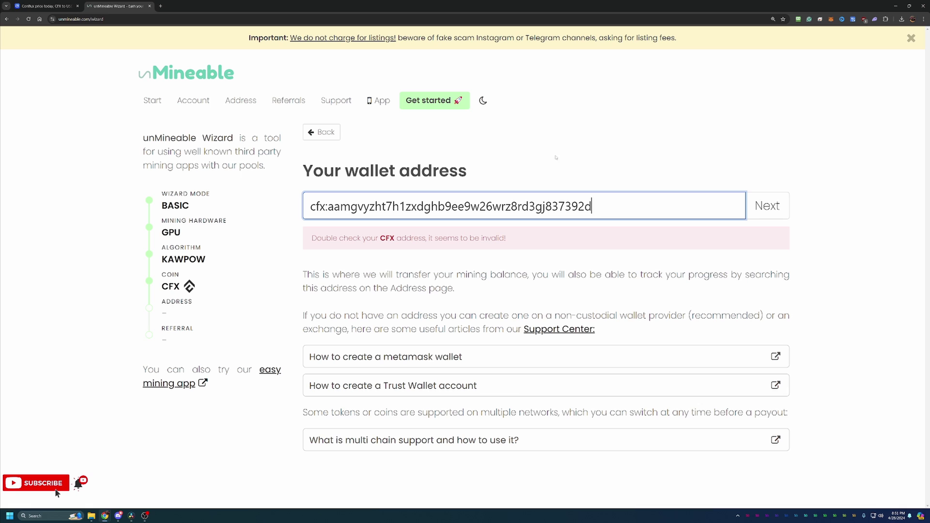
type("P")
key("BackSpace")
type("u")
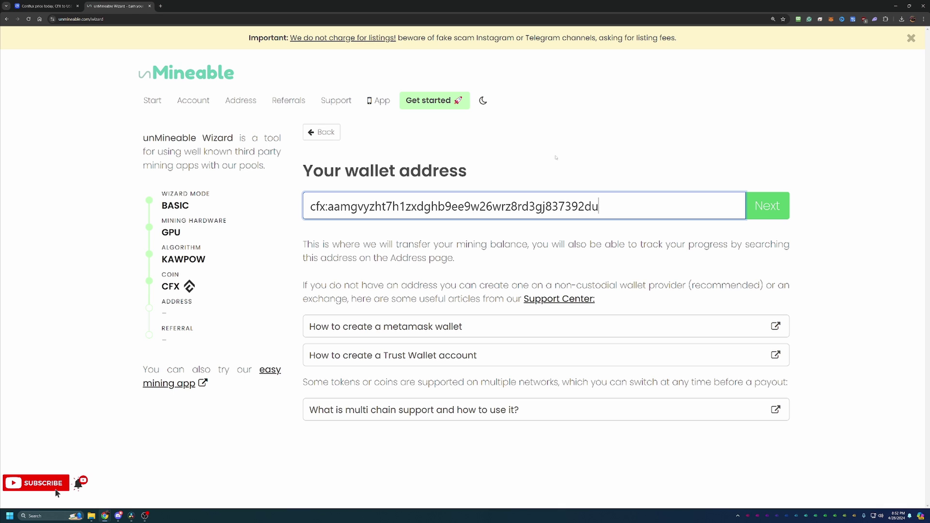
key("BackSpace")
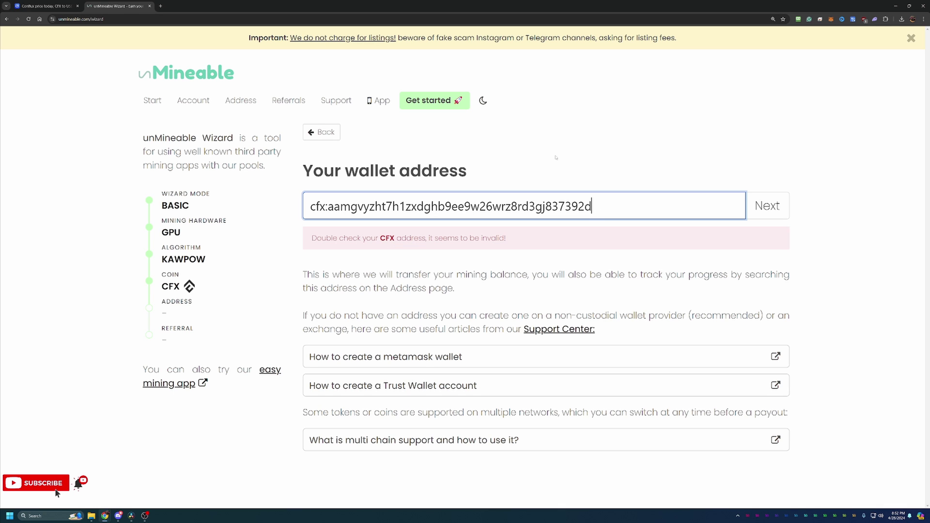
type("P")
key("BackSpace")
type("p")
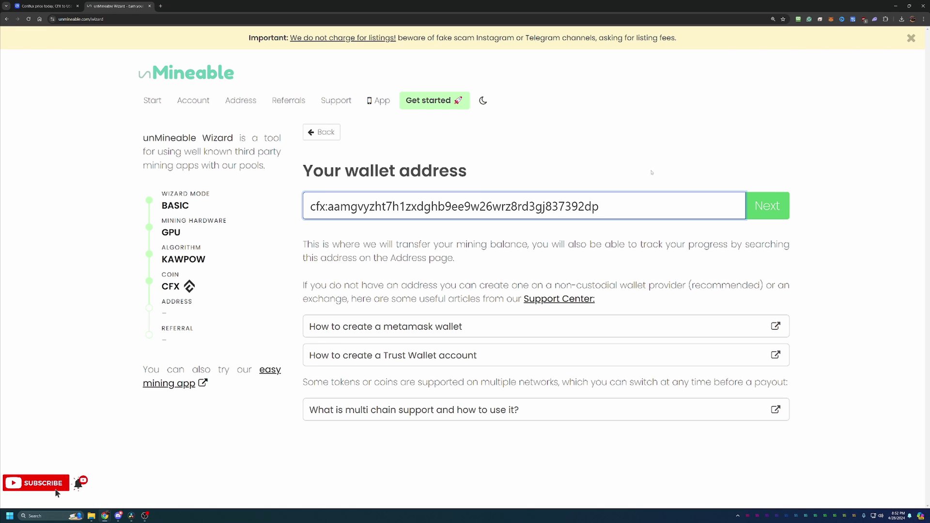
Step: Submit the CFX wallet address to reach the referral code step
left_click(771, 214)
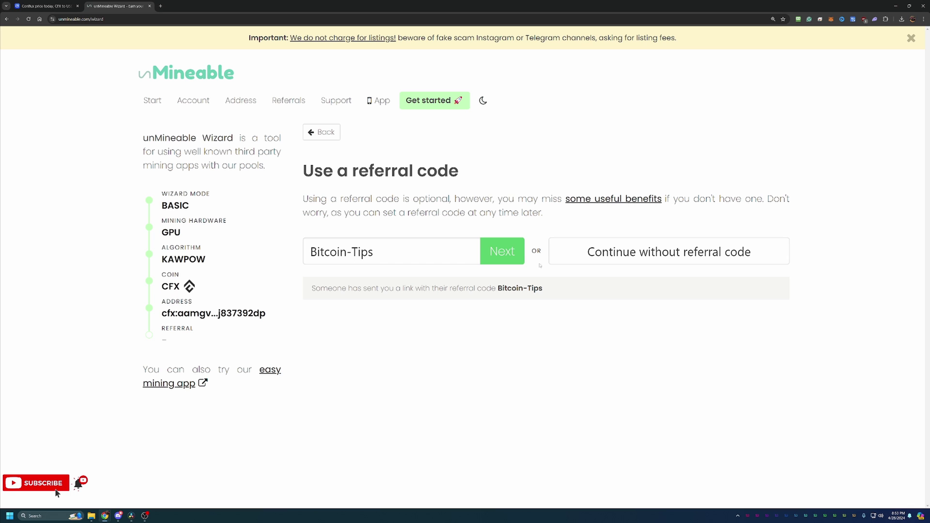
Step: Accept the prefilled Bitcoin-Tips referral code and review the generated Kawpow commands for each miner
left_click(495, 260)
scroll(493, 258, "down", 3)
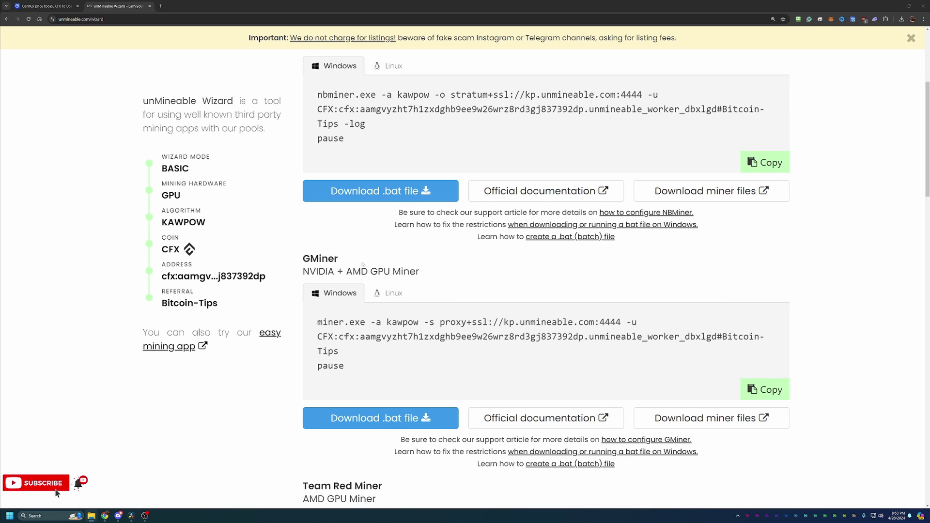
scroll(363, 264, "down", 2)
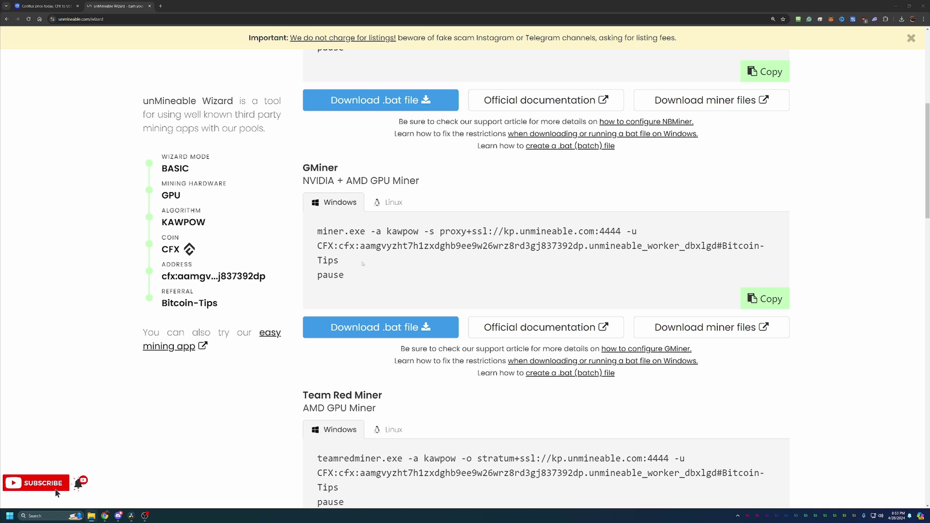
scroll(362, 264, "down", 2)
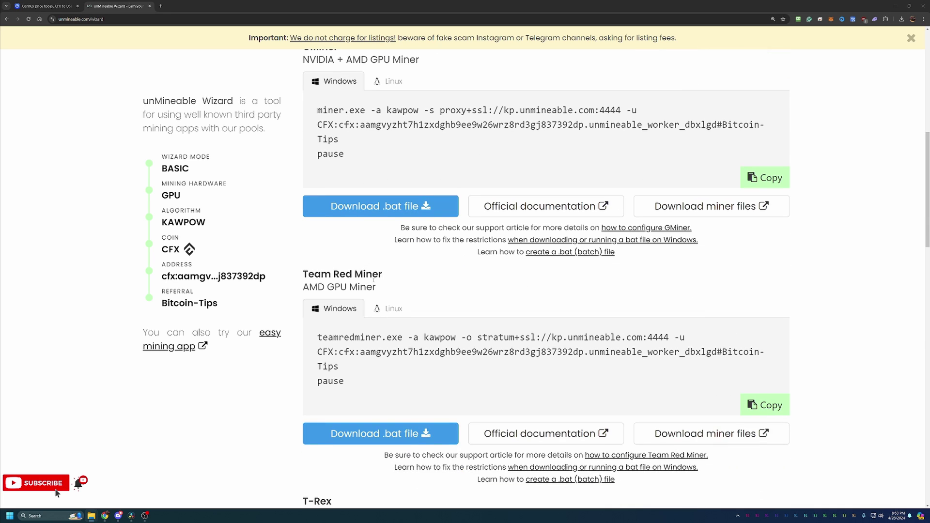
scroll(380, 288, "down", 2)
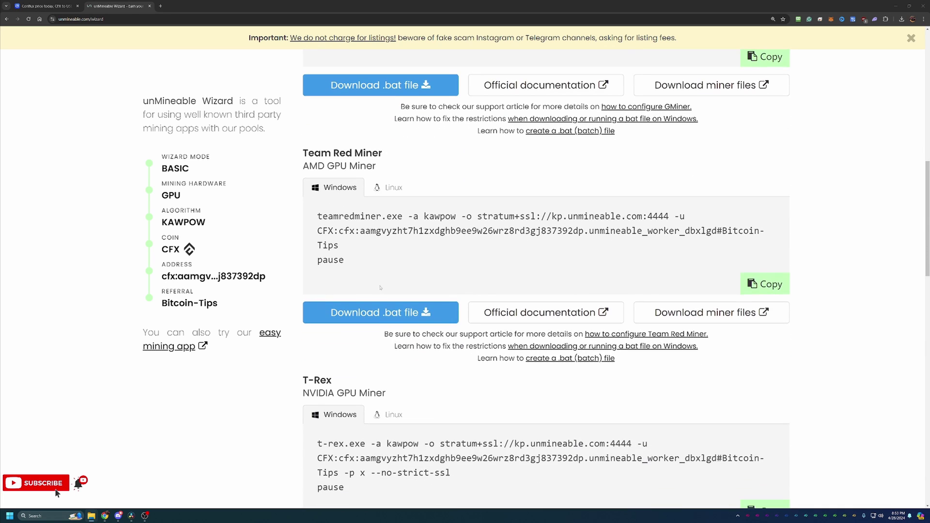
left_click_drag(403, 396, 345, 383)
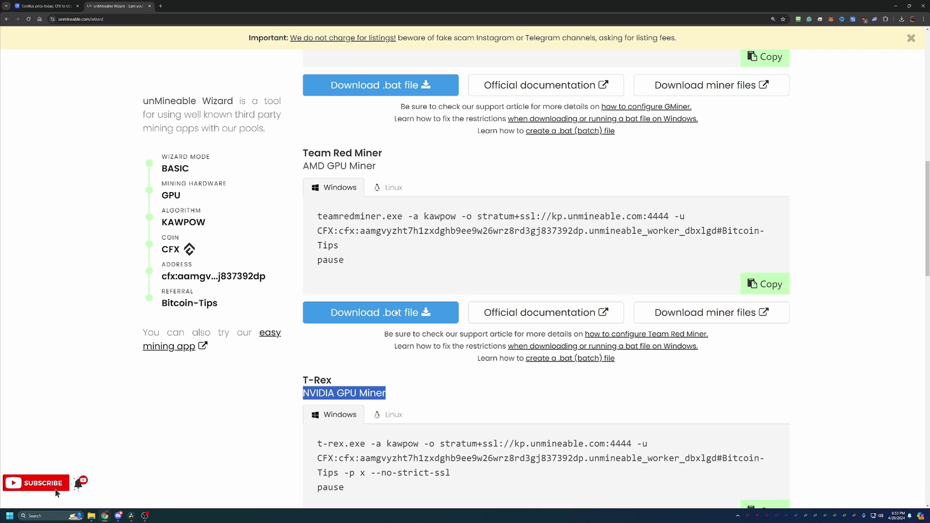
left_click_drag(378, 166, 302, 166)
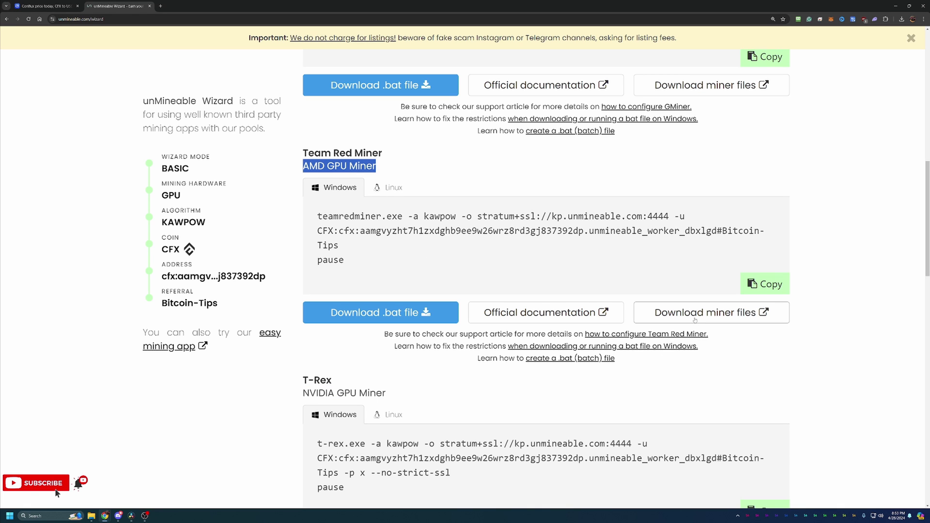
scroll(818, 368, "up", 6)
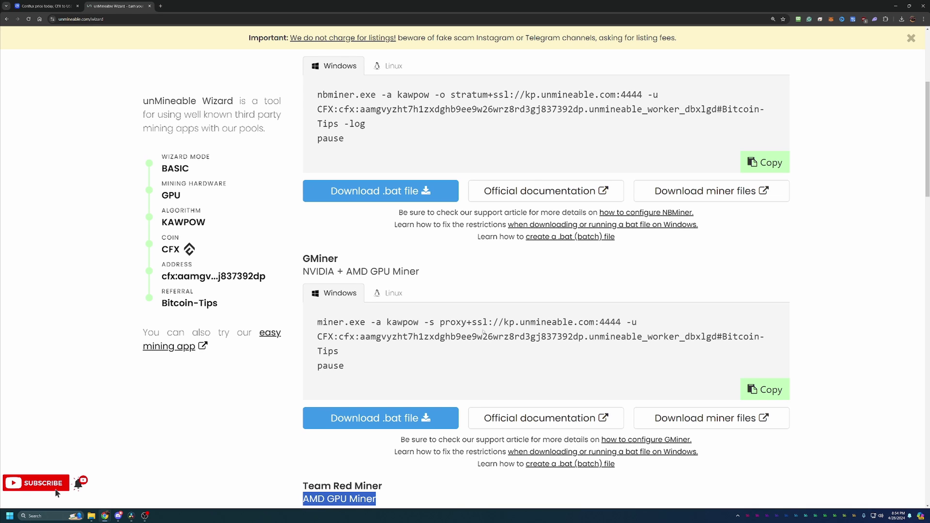
Step: Open GMiner's GitHub releases page in a new tab, then return to the unMineable Wizard tab
left_click(673, 419)
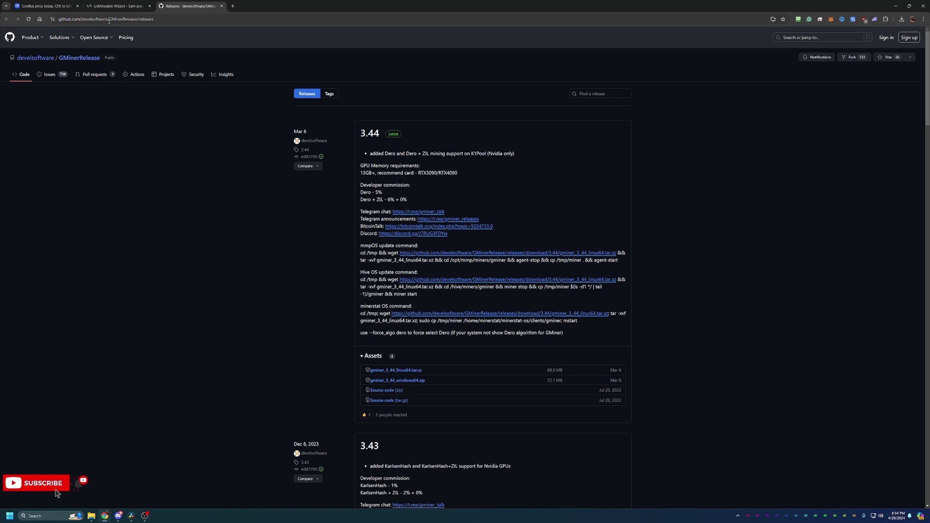
left_click(126, 6)
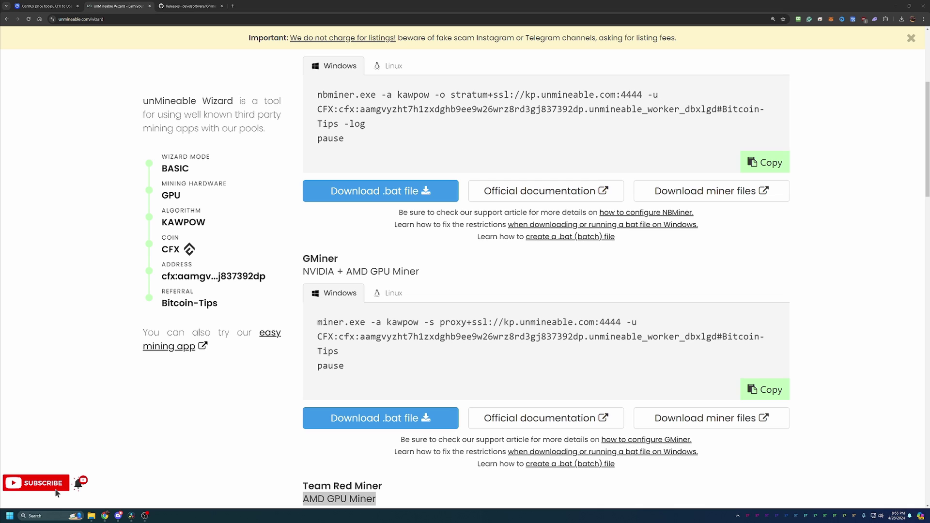
Step: Run the CFX Kawpow GMiner batch file from the gminer folder, bypassing the Windows protection warning
left_click_drag(929, 72, 458, 74)
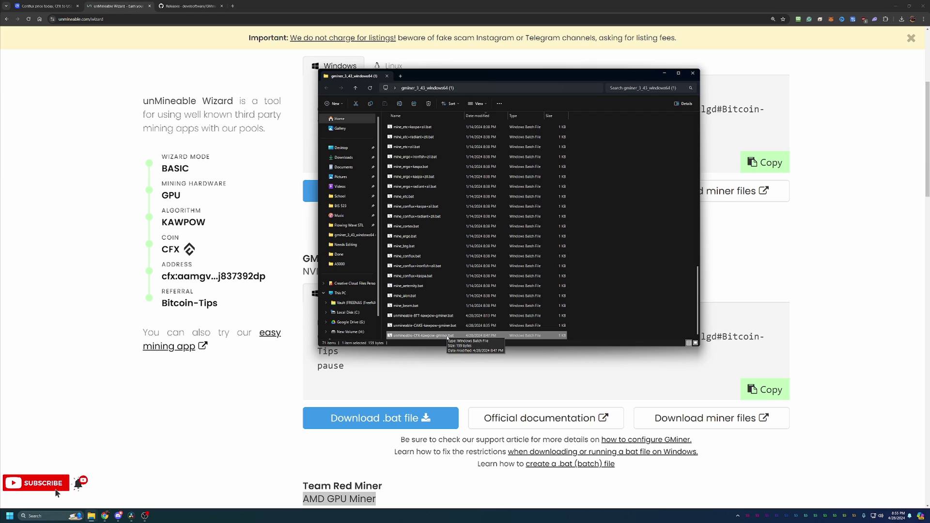
double_click(448, 335)
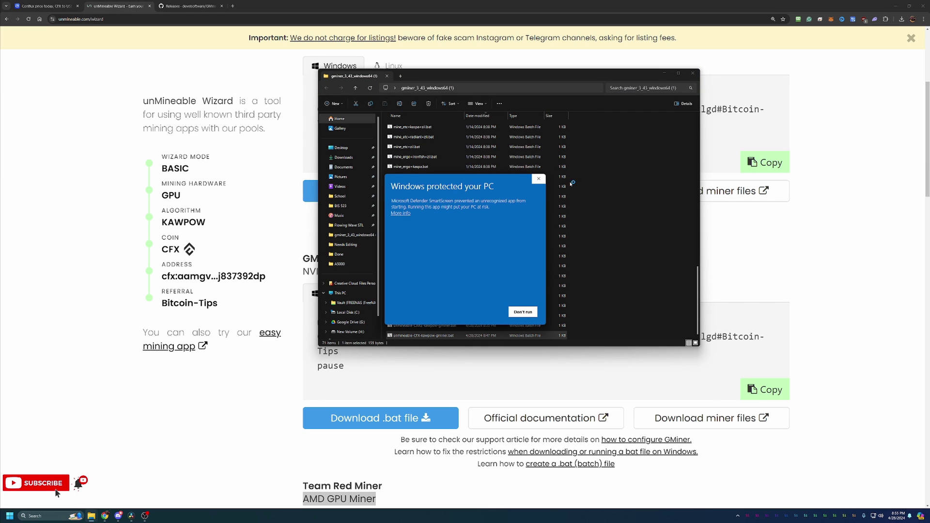
left_click(398, 213)
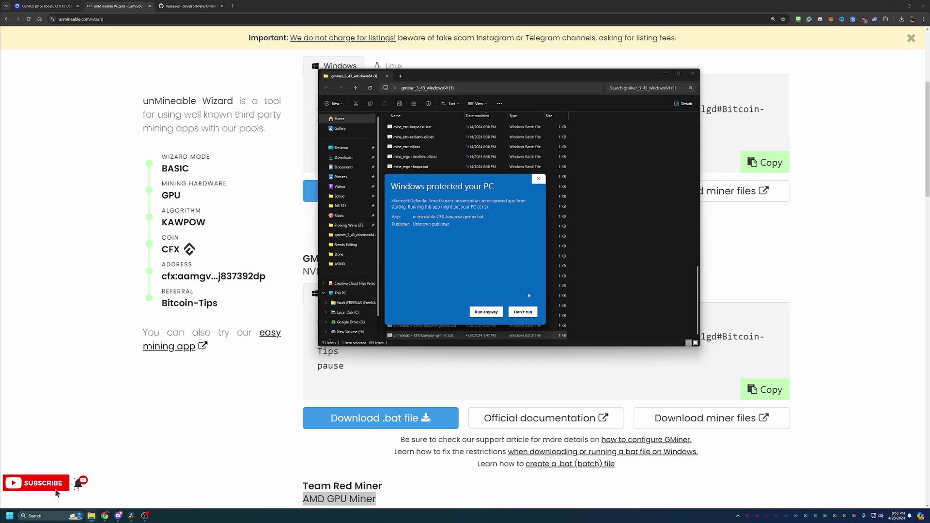
left_click(486, 312)
left_click(664, 73)
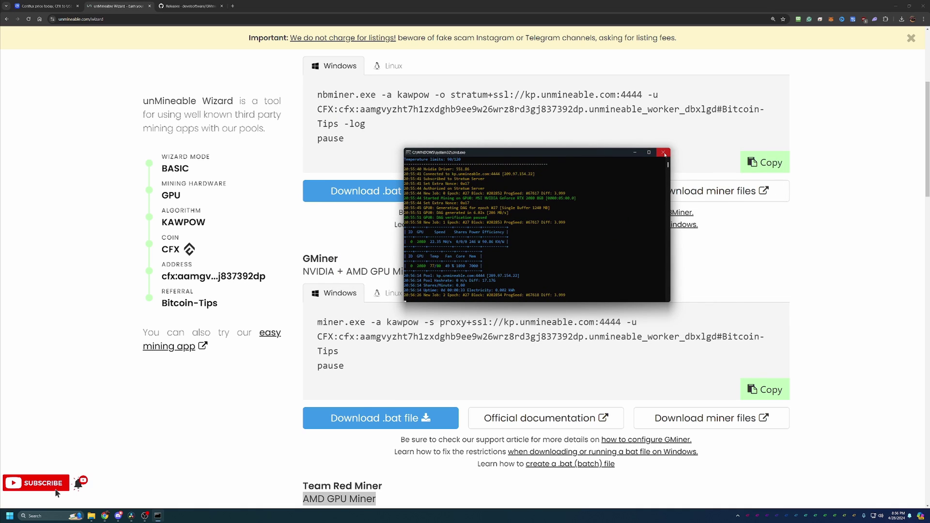
Step: Close the GMiner console once it is connected and mining Conflux on unMineable
left_click(663, 152)
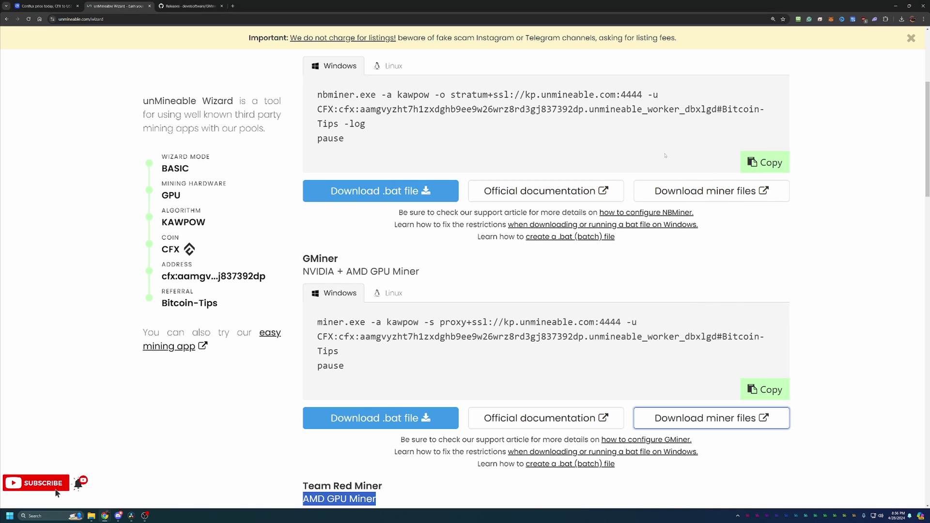